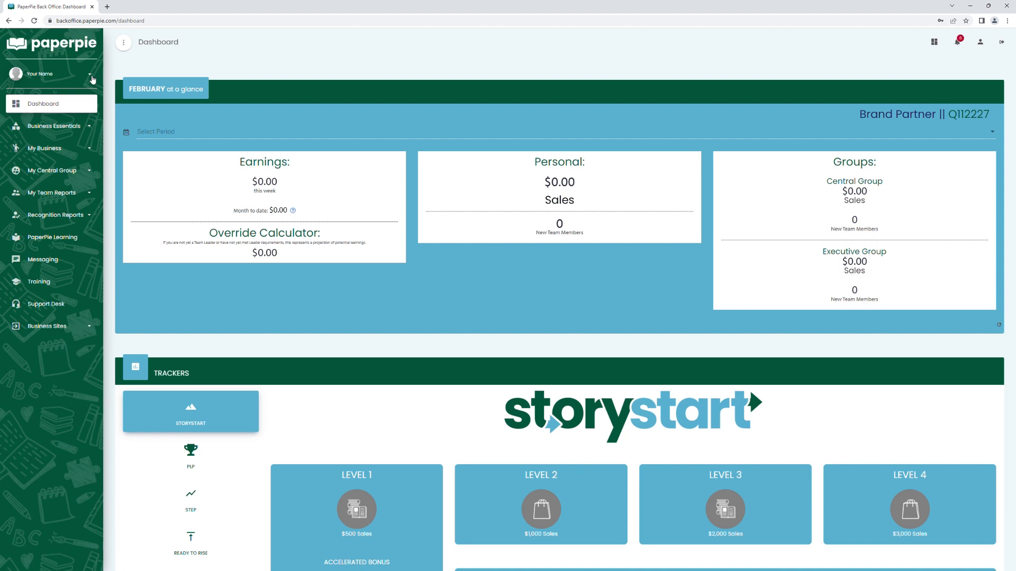
Activate the free 8-week Sqweee trial in the account's site and personal settings.
click(91, 77)
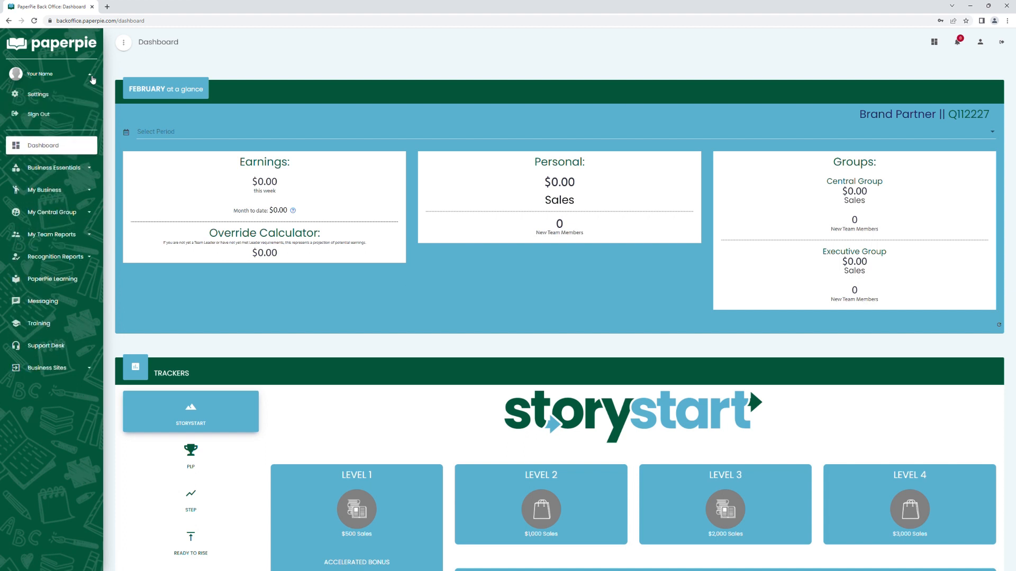
click(53, 97)
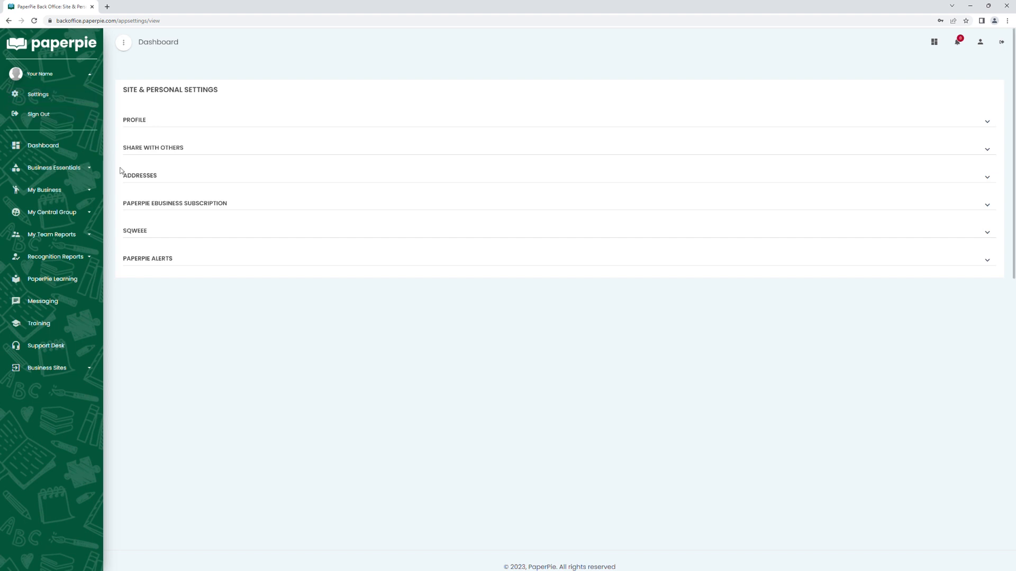
click(156, 234)
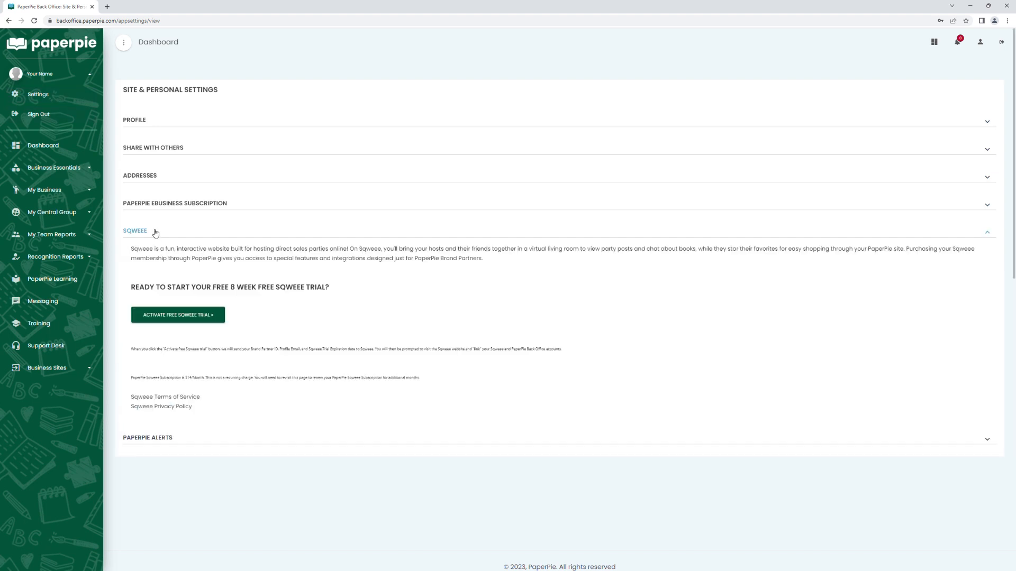
click(169, 318)
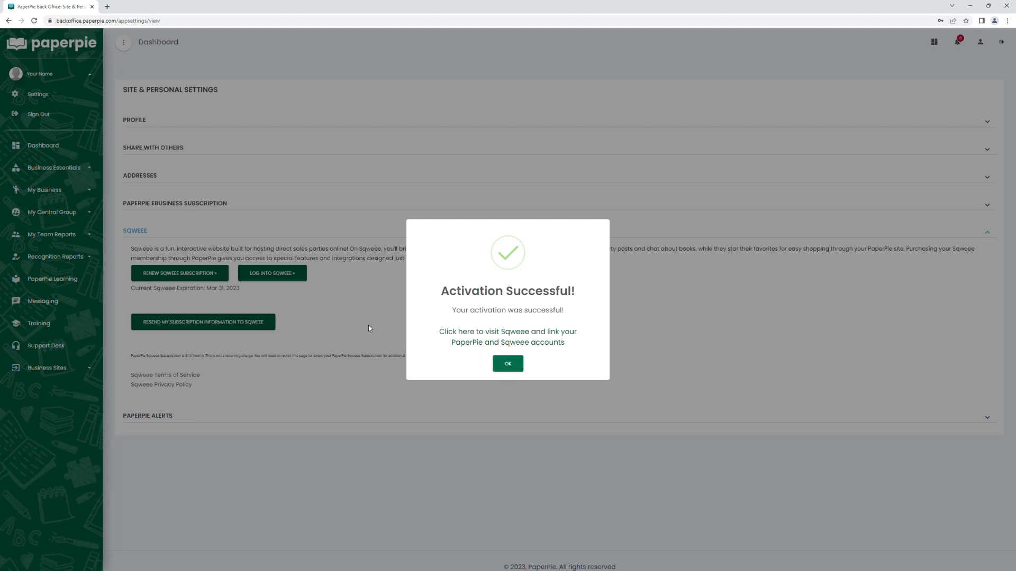
Visit Sqweee to start creating an account for linking, and open the Sqweee subscription renewal in the PaperPie Back Office.
click(466, 335)
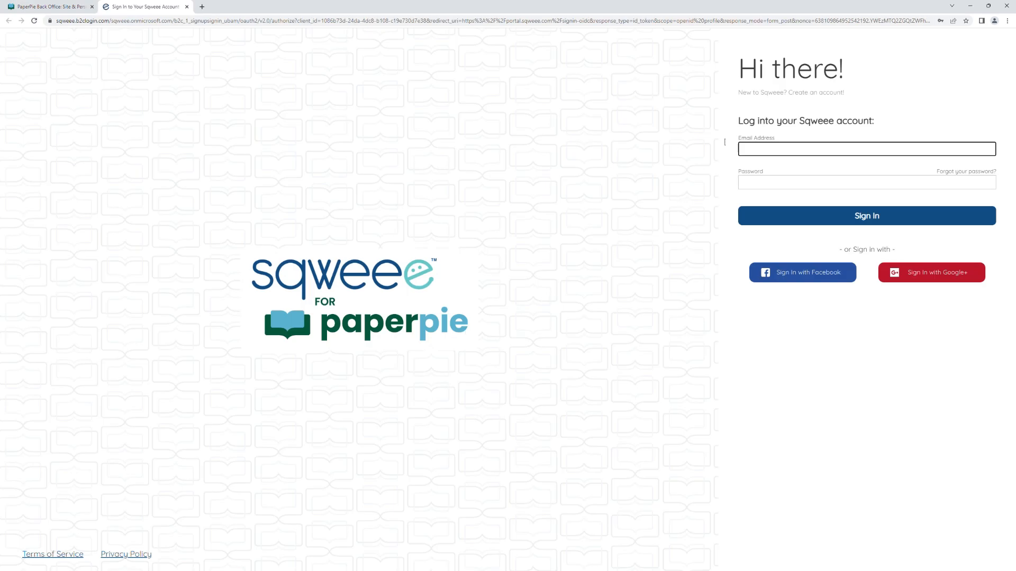
click(793, 96)
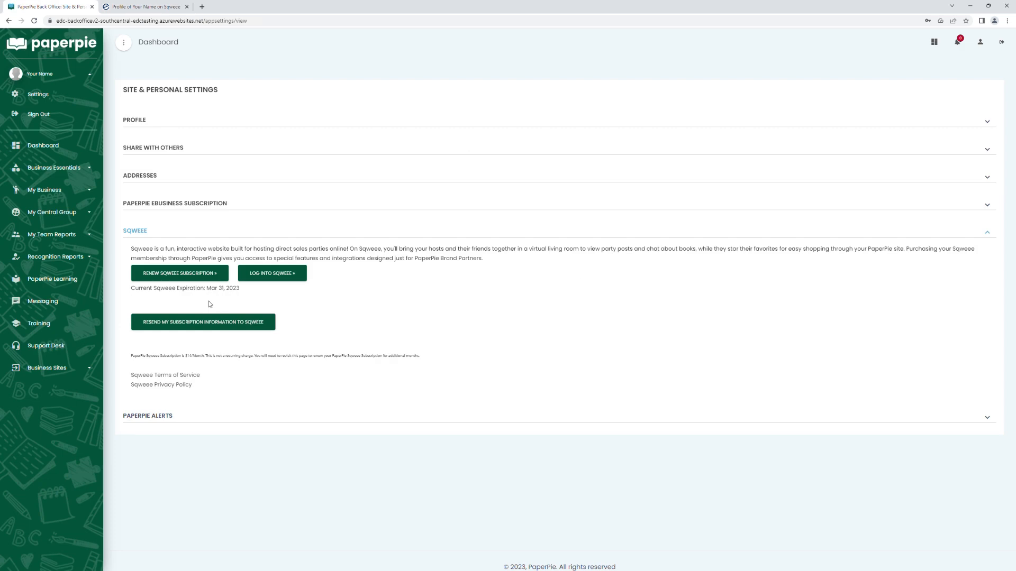
click(193, 275)
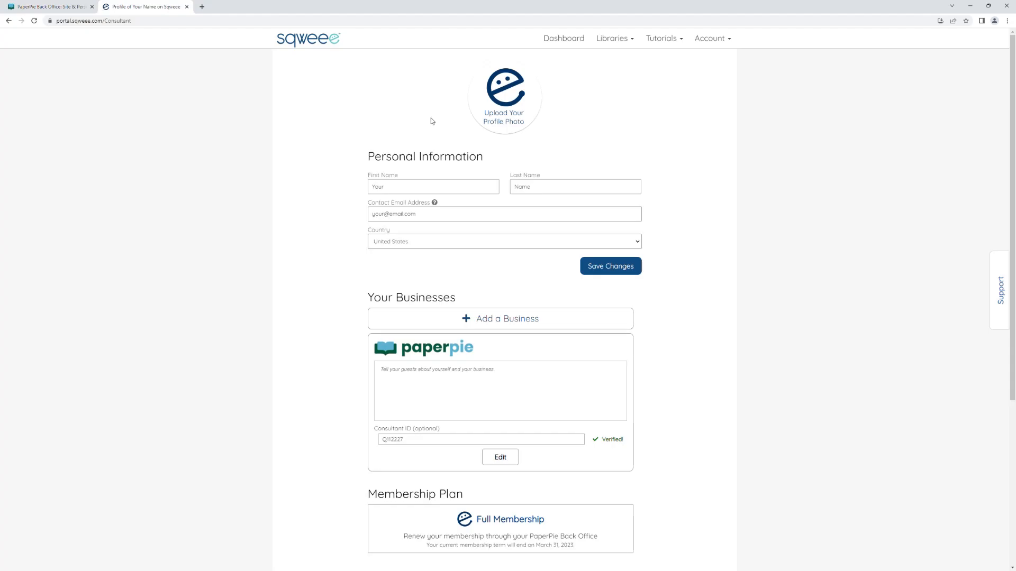
Upload the image "My photo" as the Sqweee profile photo.
click(501, 103)
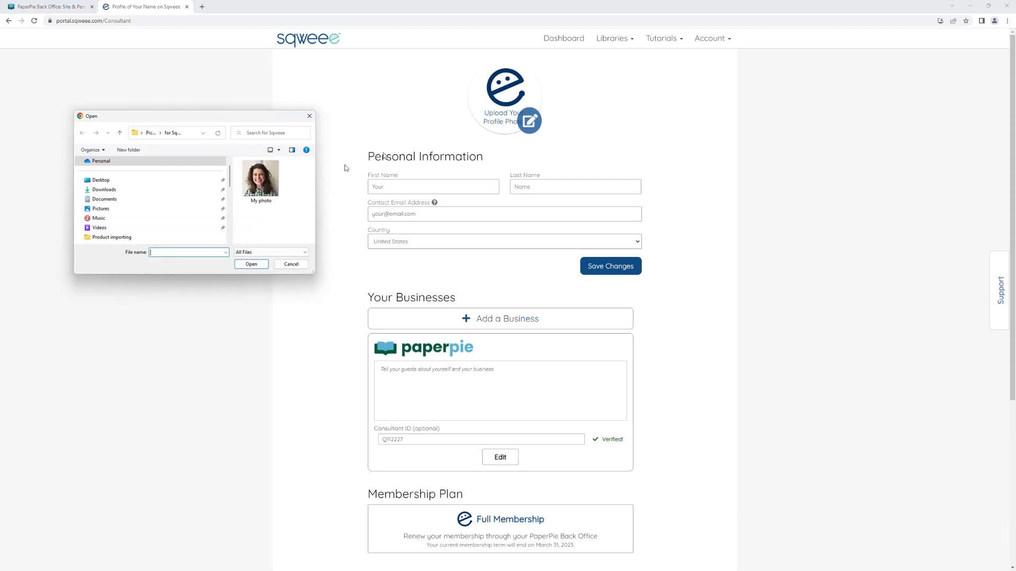
click(264, 183)
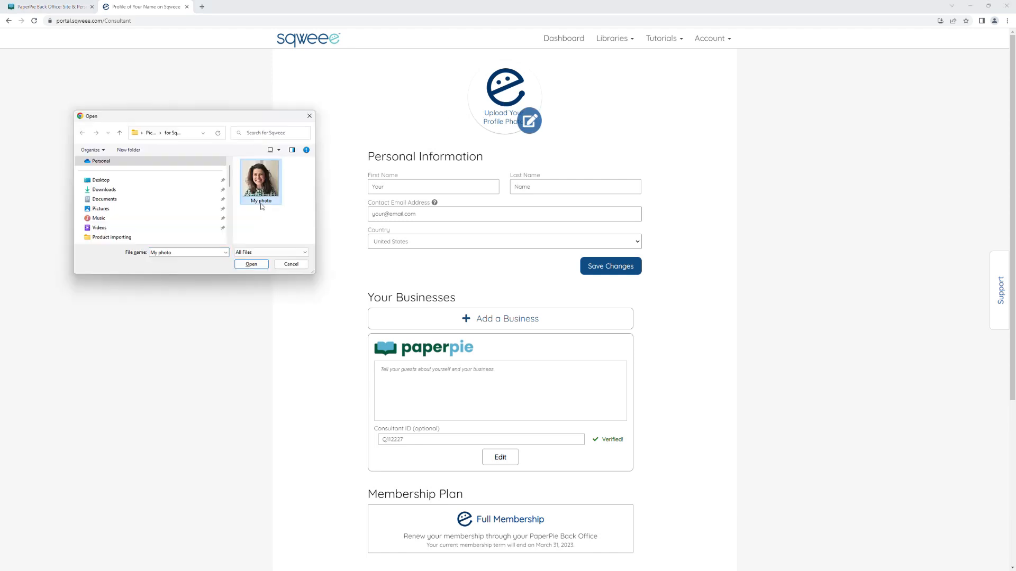
click(258, 267)
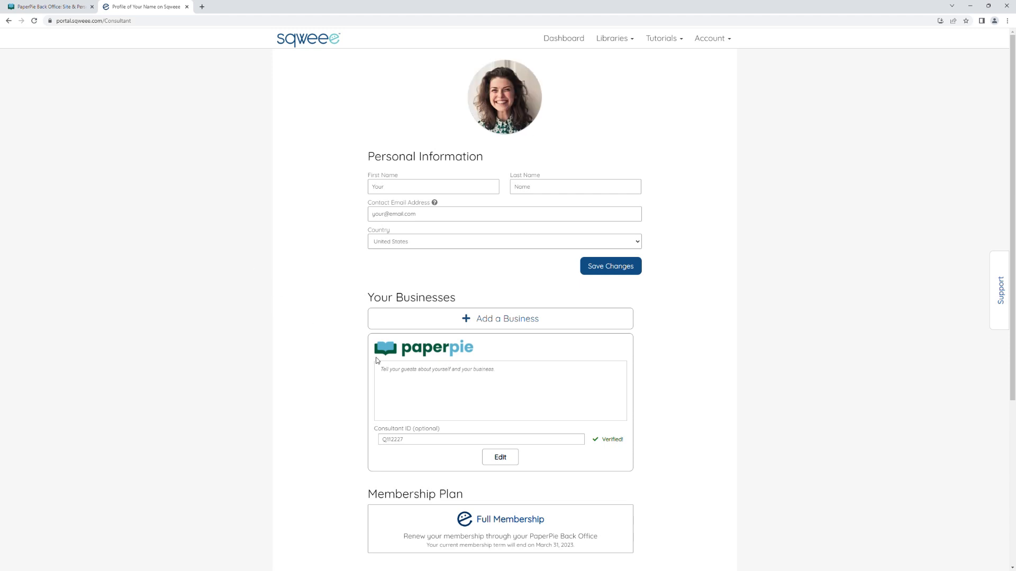
Paste the prepared welcome text into the PaperPie business description on the profile and save it.
click(506, 459)
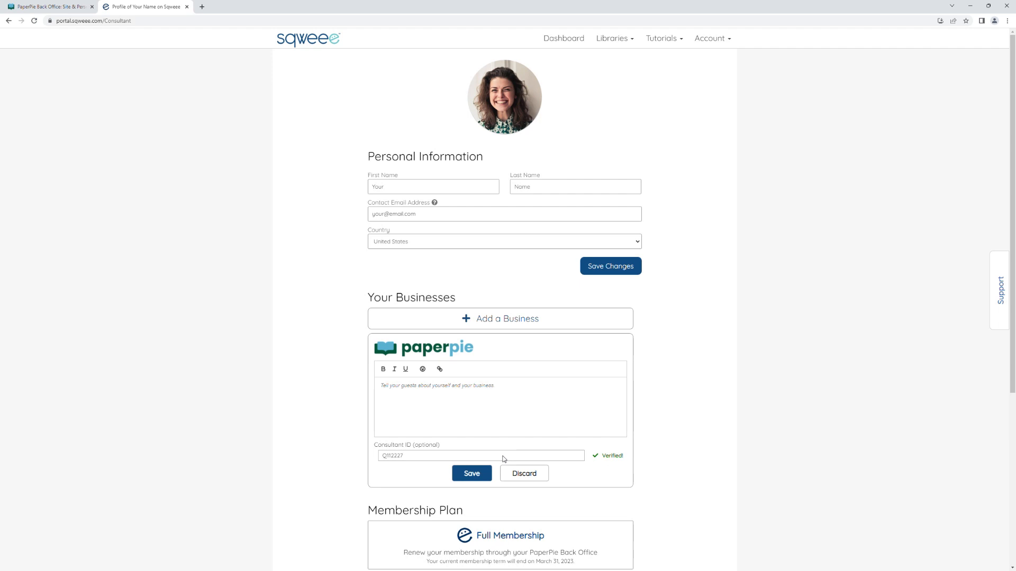
click(413, 390)
key(ctrl+v)
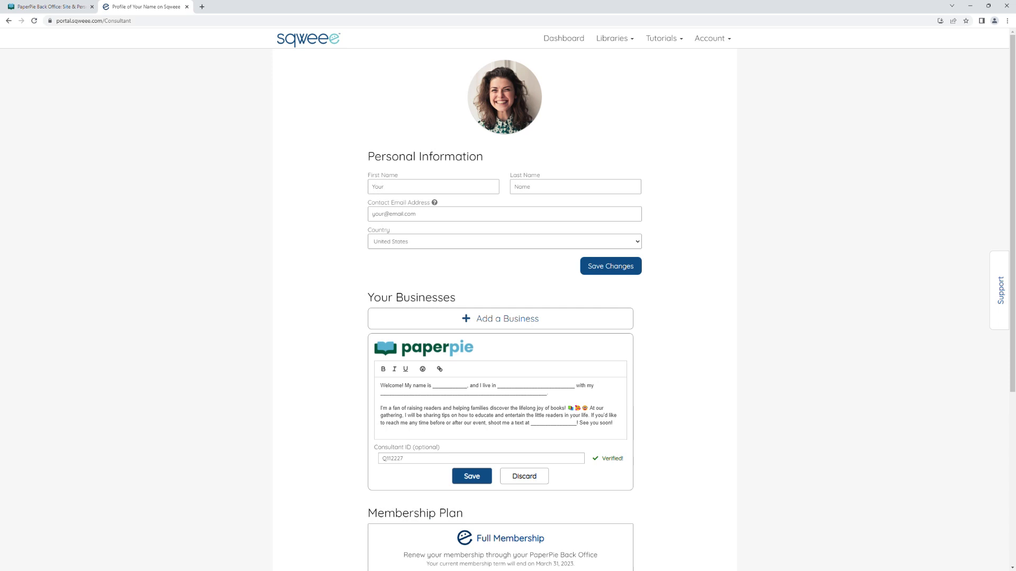
click(473, 478)
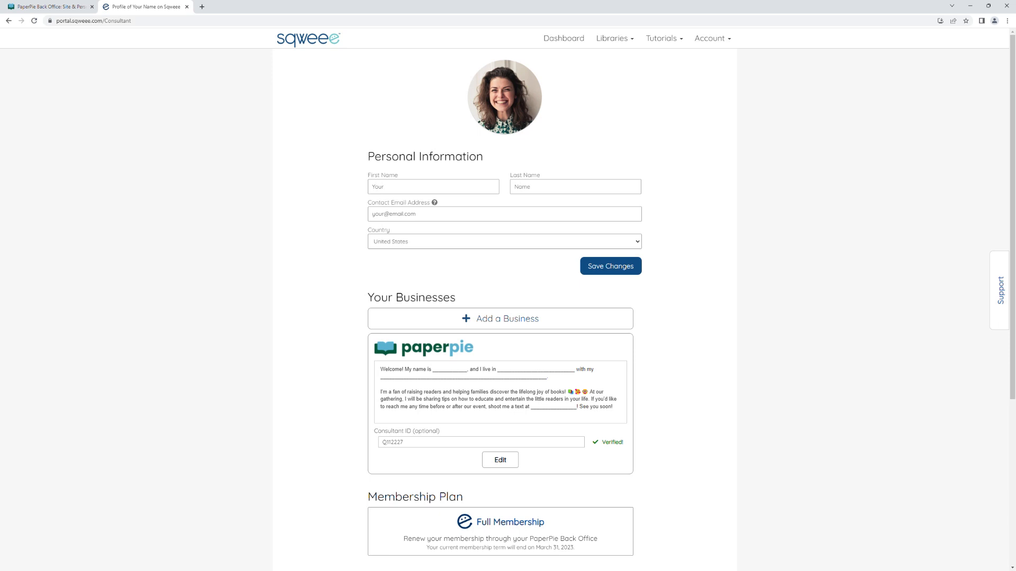
Create a new event titled "Raise a Reader Party" and paste in the prepared event description.
click(565, 40)
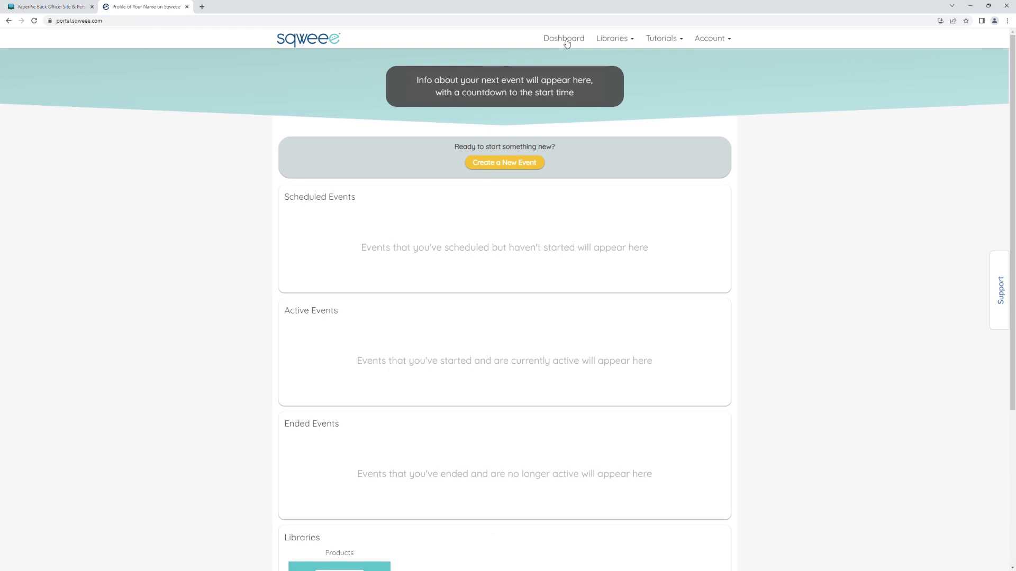
click(512, 167)
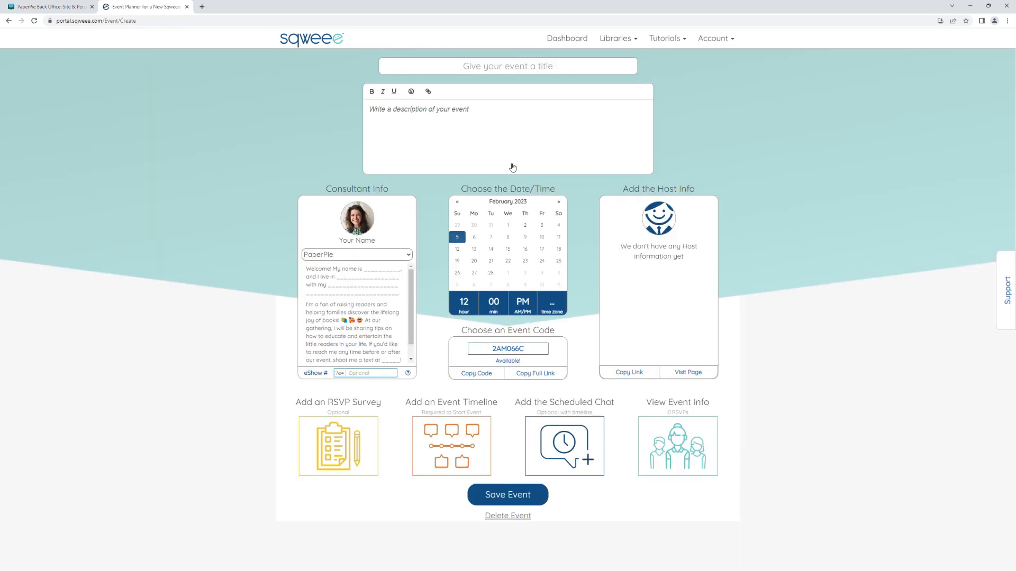
click(502, 67)
text(Raise )
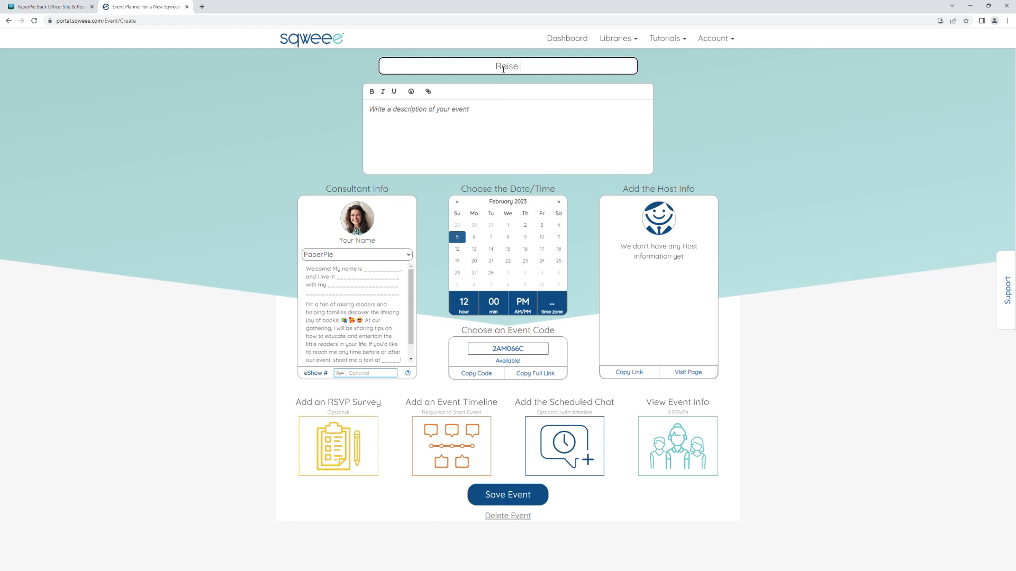
text(a Reader Party)
click(413, 113)
key(ctrl+v)
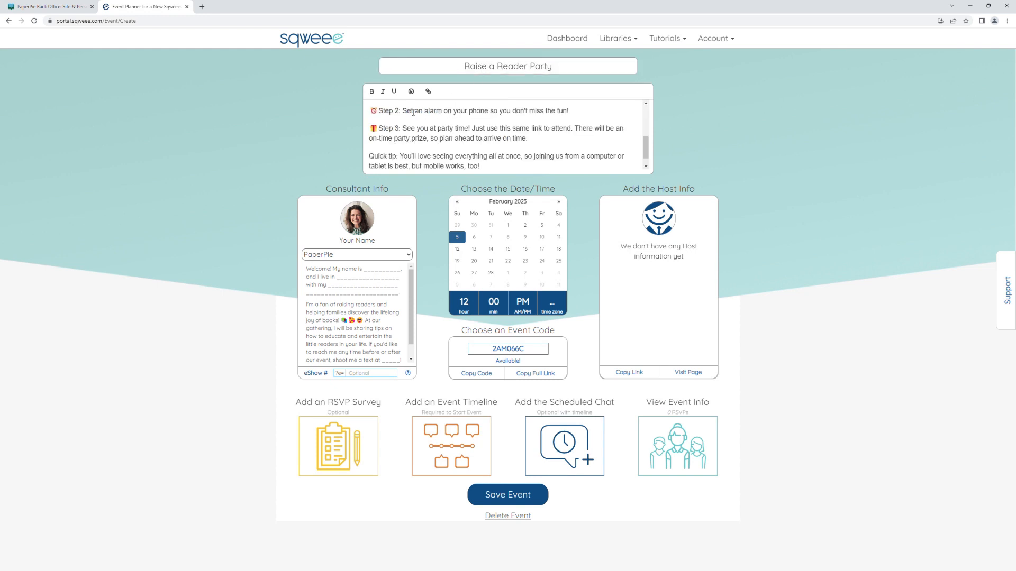
Schedule the event for February 9, 2023 at 8:00 PM PST and set its event code to reader9feb23.
click(525, 237)
click(468, 301)
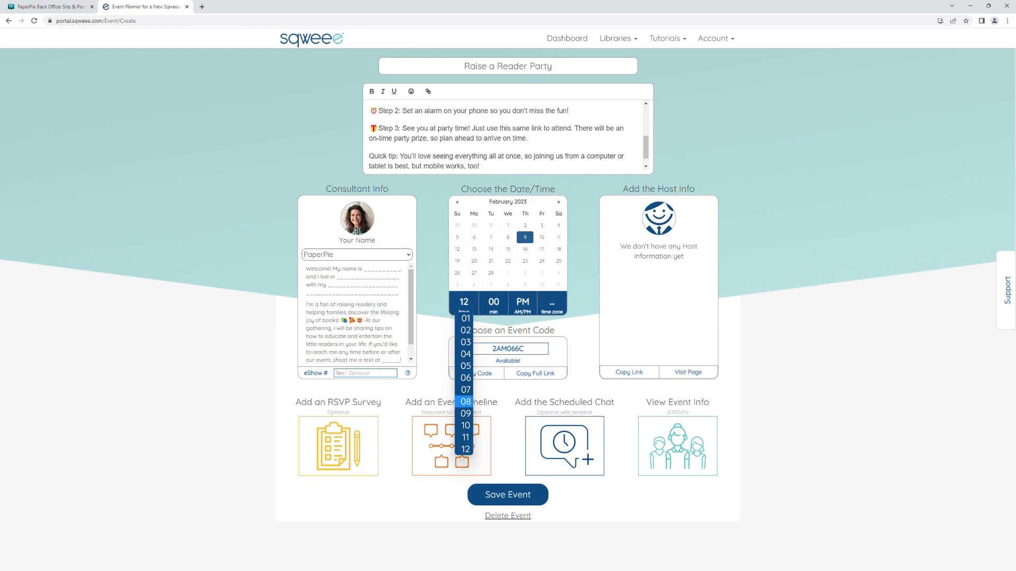
click(464, 401)
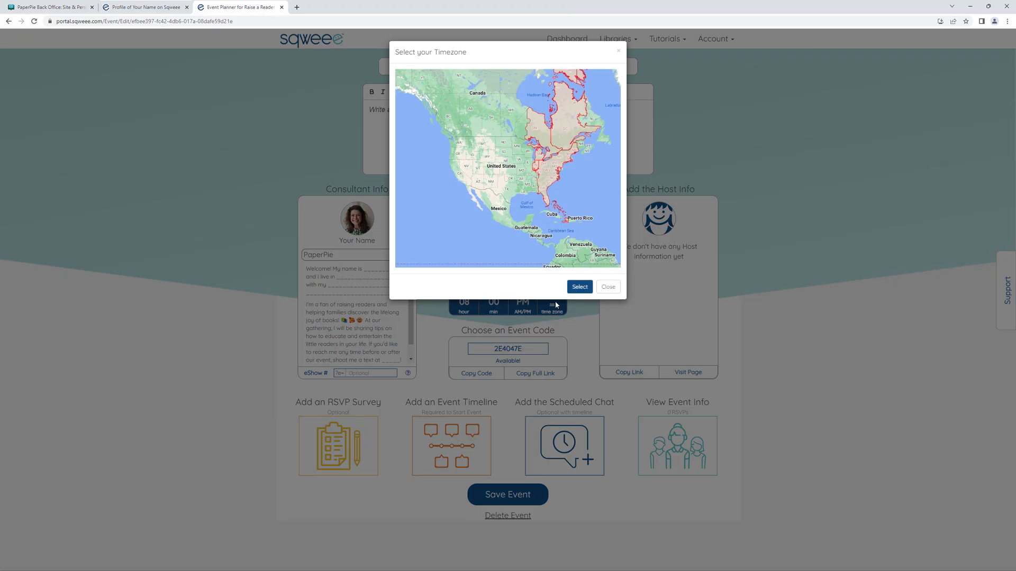
click(463, 174)
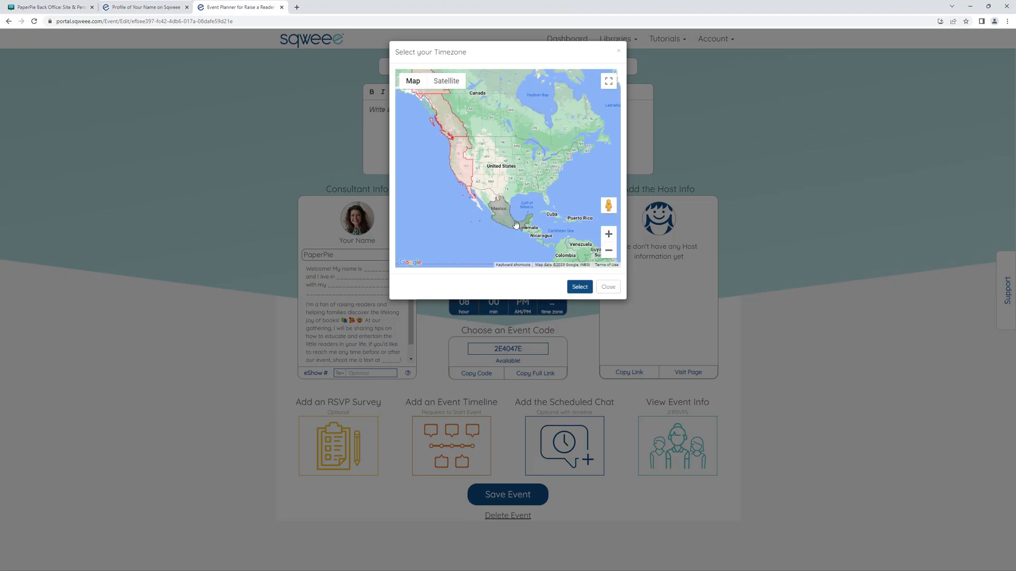
click(580, 287)
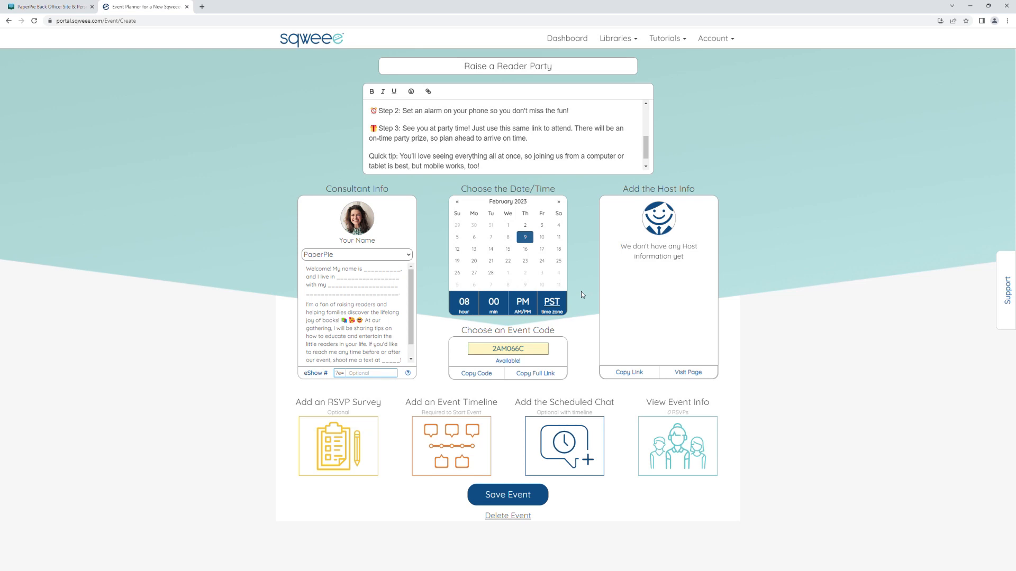
double_click(535, 351)
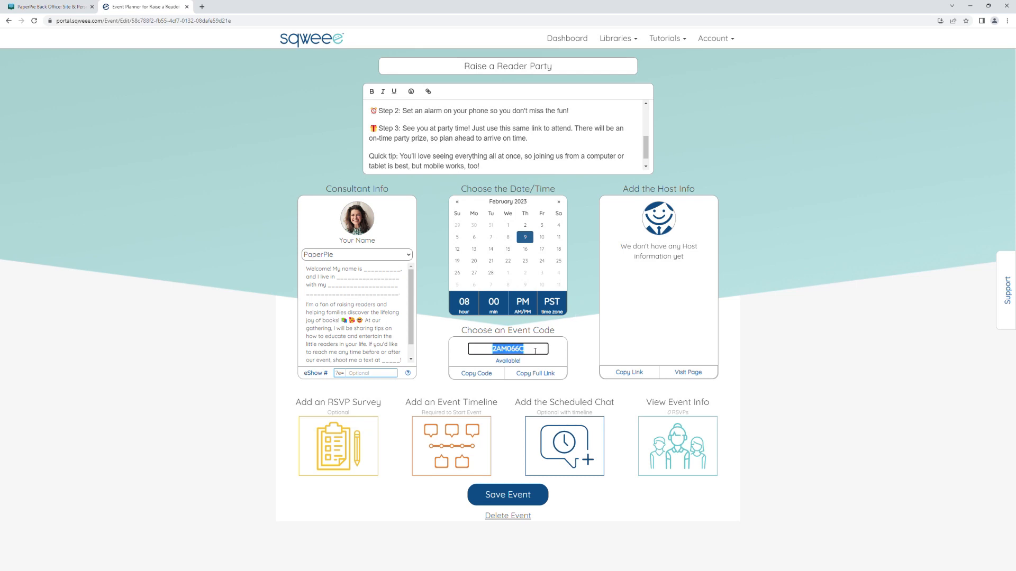
text(reader9feb23)
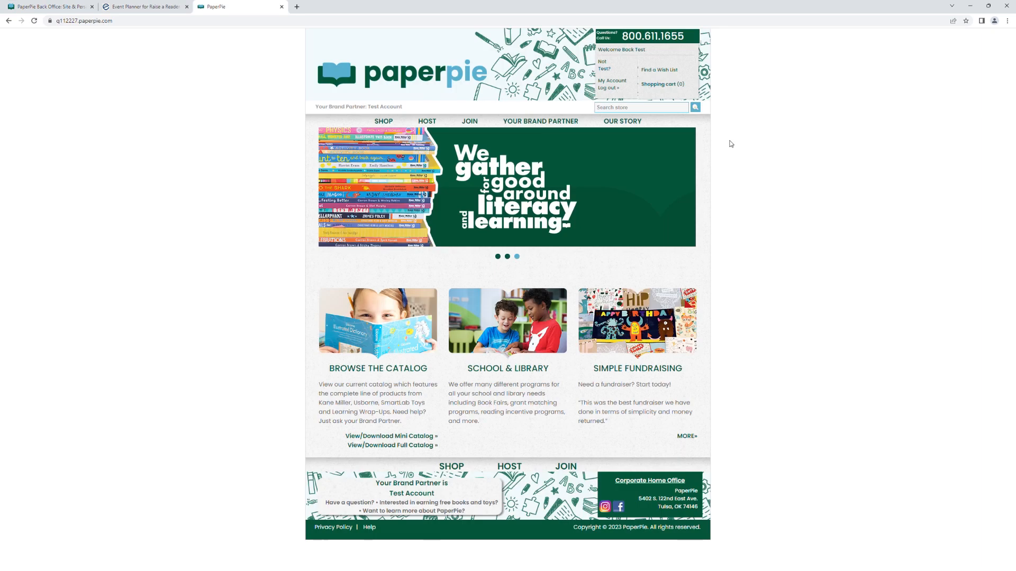
On the PaperPie store site, add a new eShow event with the host's first and last name.
click(615, 82)
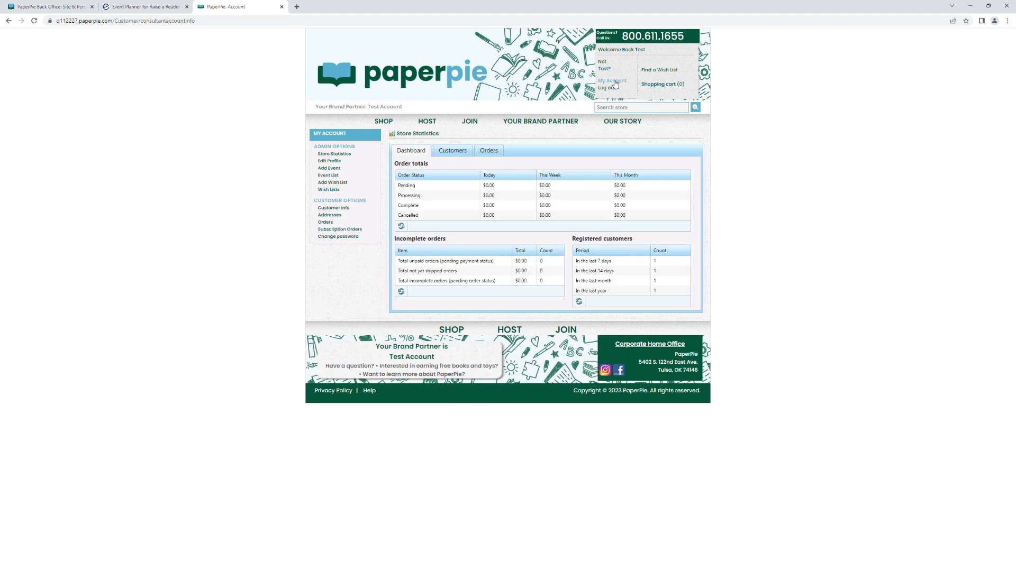
click(335, 169)
click(446, 223)
text(Sally)
click(445, 233)
text(Smith)
click(399, 306)
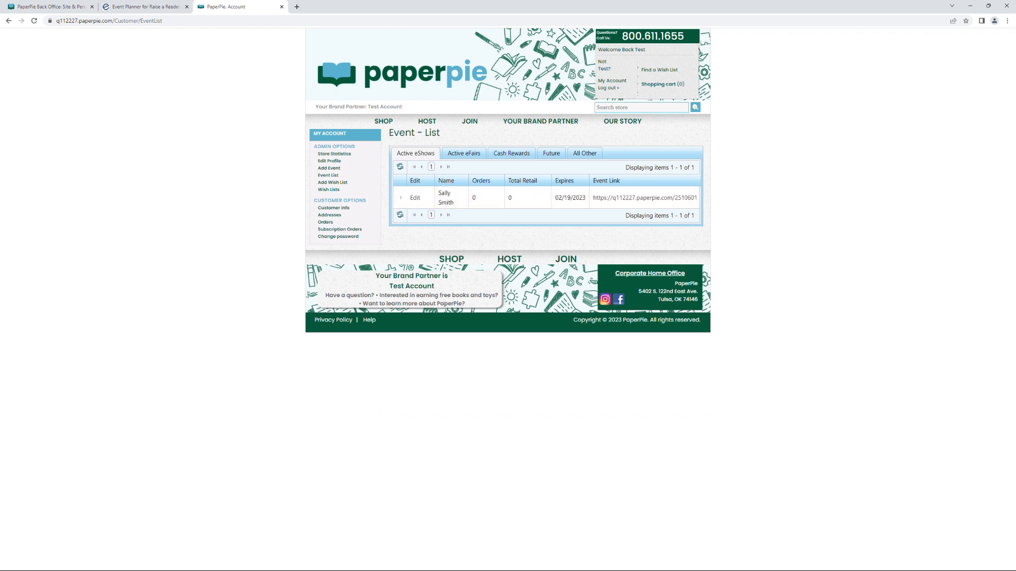
Copy the eShow number from the end of the event link into the Sqweee event's eShow # field.
drag(698, 199, 679, 200)
key(ctrl+c)
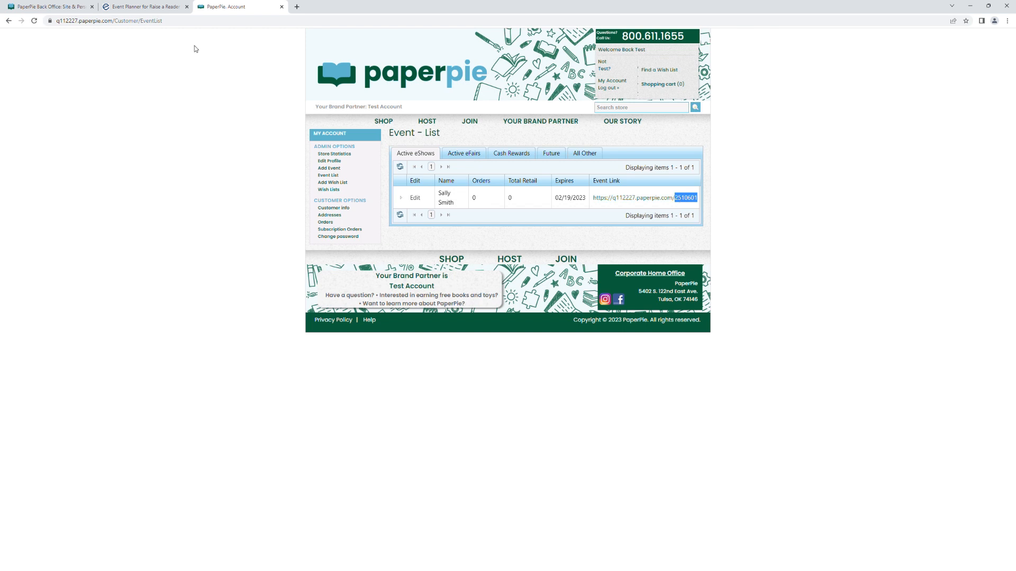
click(157, 9)
click(376, 374)
key(ctrl+v)
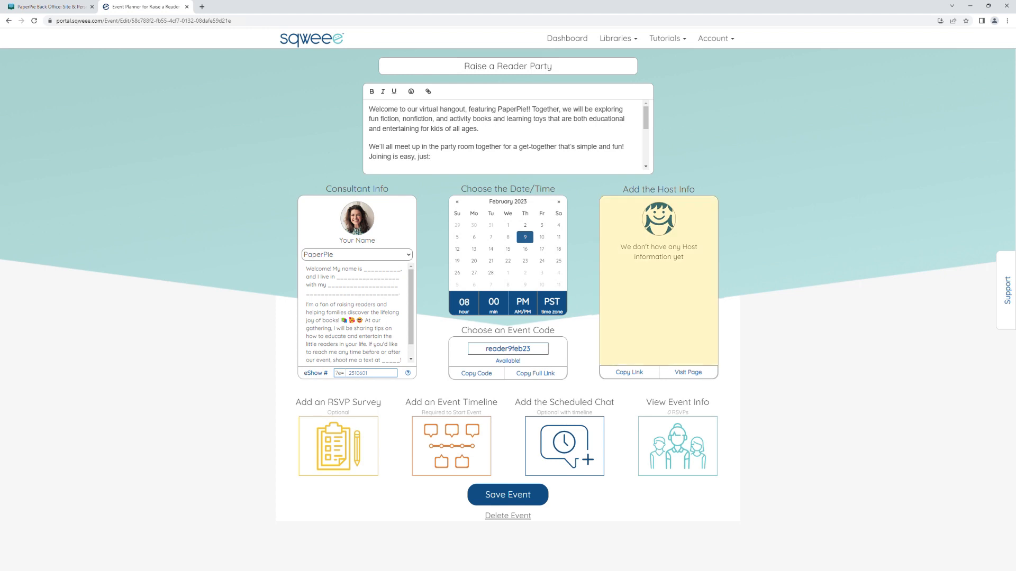
Enter the host's first and last name on the event's host page, save the changes and return to the event planner.
click(692, 373)
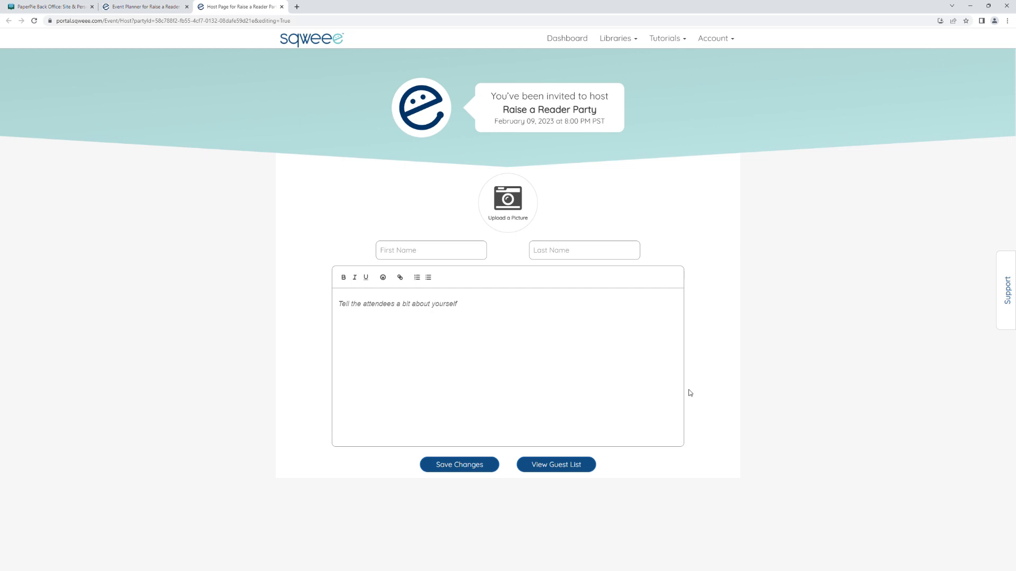
click(468, 250)
text(Sally)
click(553, 252)
text(Smith)
click(462, 464)
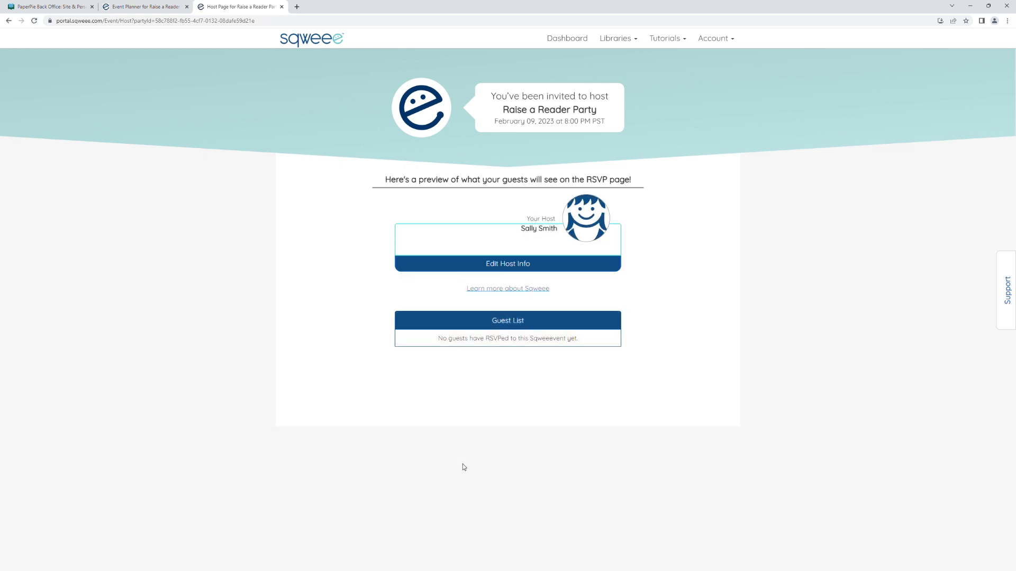
click(281, 7)
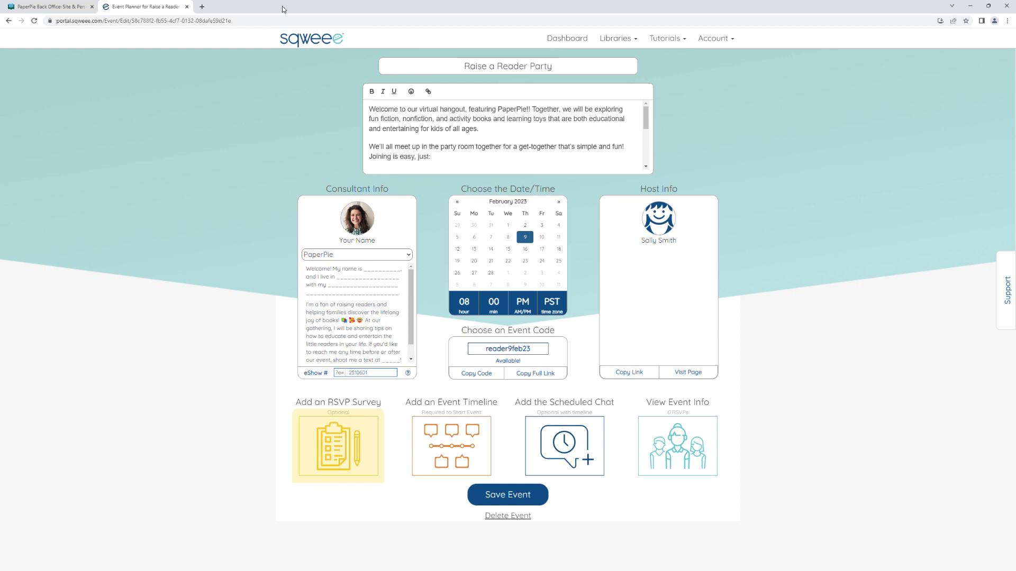
Import the RSVP survey with share code R-PaperPie into the event and save it.
click(323, 452)
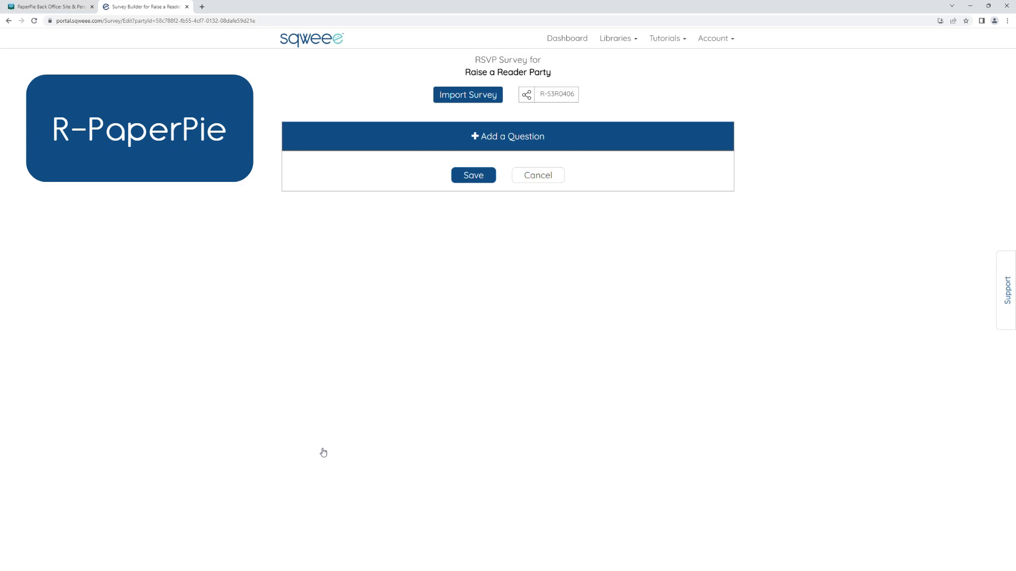
click(458, 98)
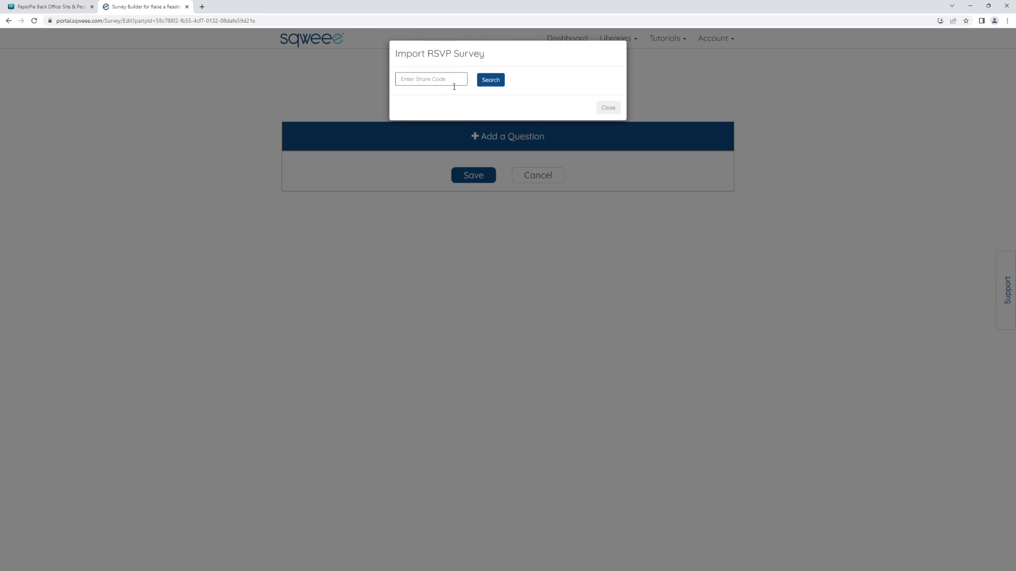
click(456, 82)
text(R-PaperPie)
click(493, 82)
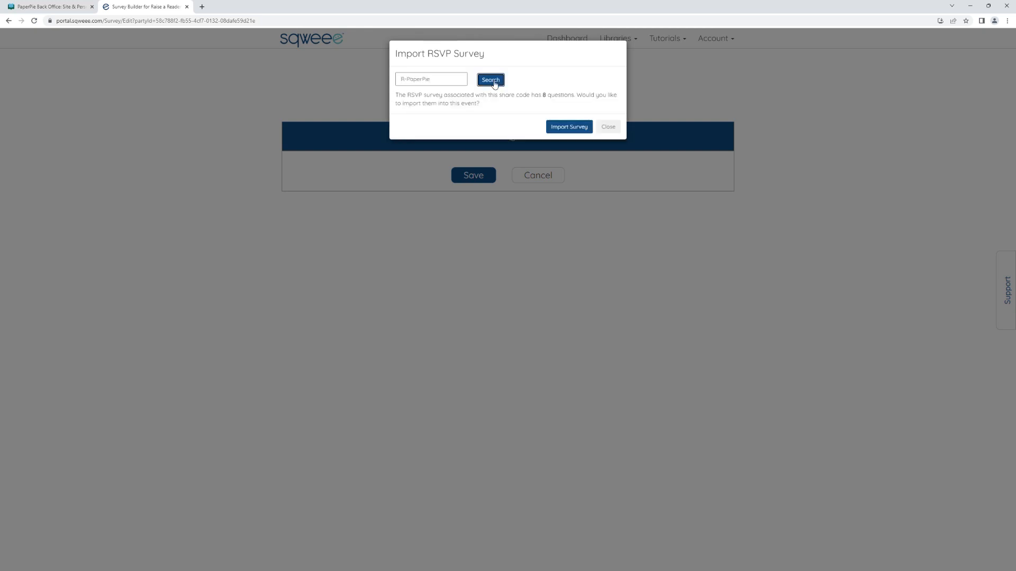
click(570, 128)
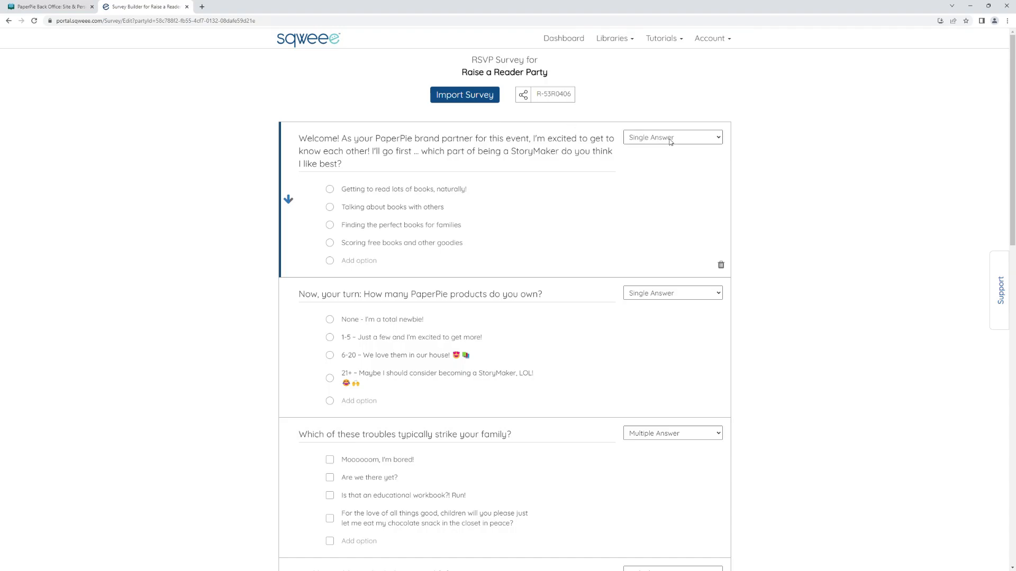
drag(1011, 159, 1011, 478)
click(472, 534)
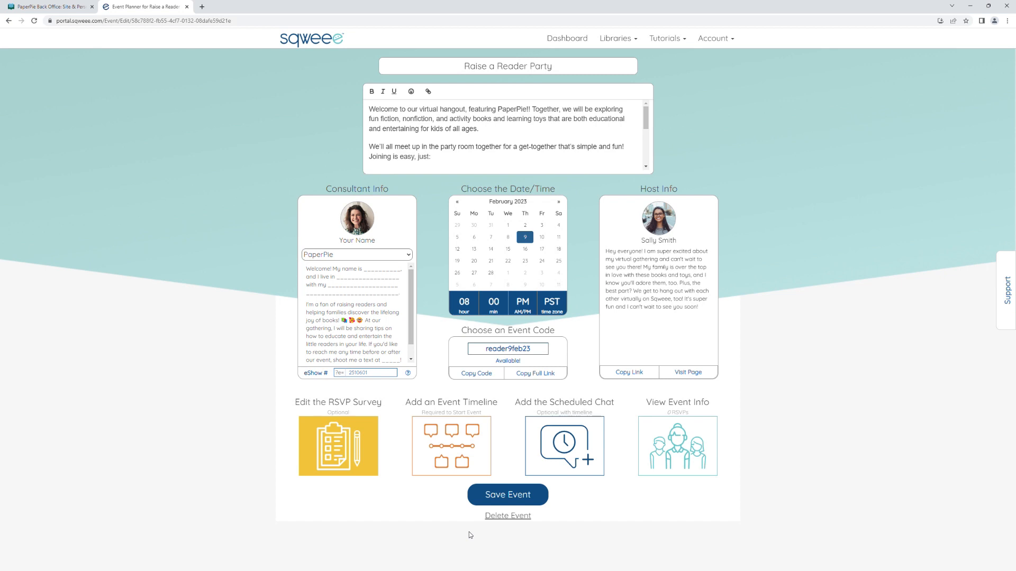
Copy the event's full link, open it in a separate browser tab to preview the guest RSVP page, and close that tab.
click(538, 379)
click(202, 8)
key(ctrl+v)
key(Return)
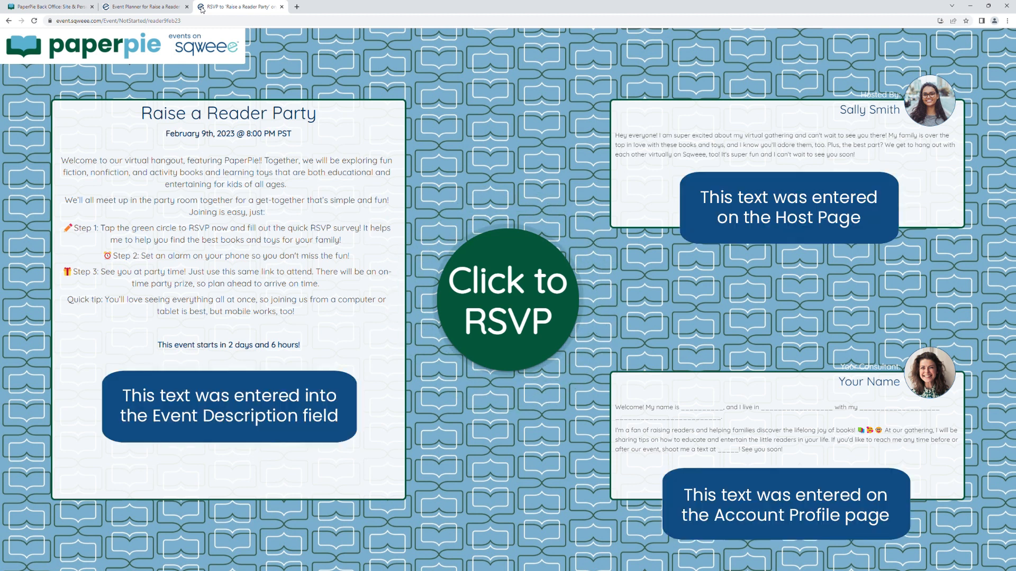
click(282, 7)
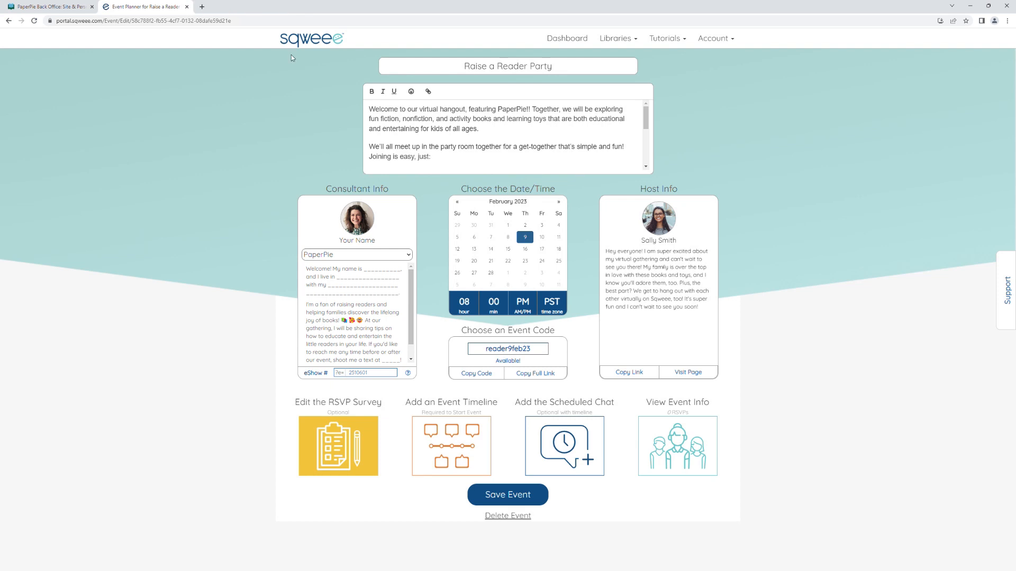
Import all posts of the PaperPie timeline "New Brand Partner Kickoff - PaperPie Spring 2023" into the event timeline and close the timeline builder.
click(453, 454)
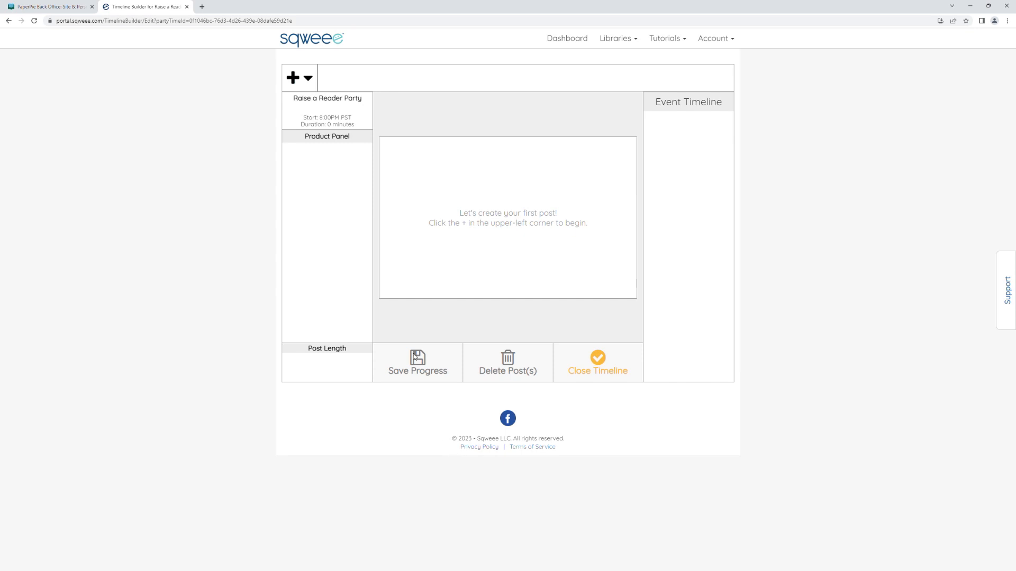
click(300, 80)
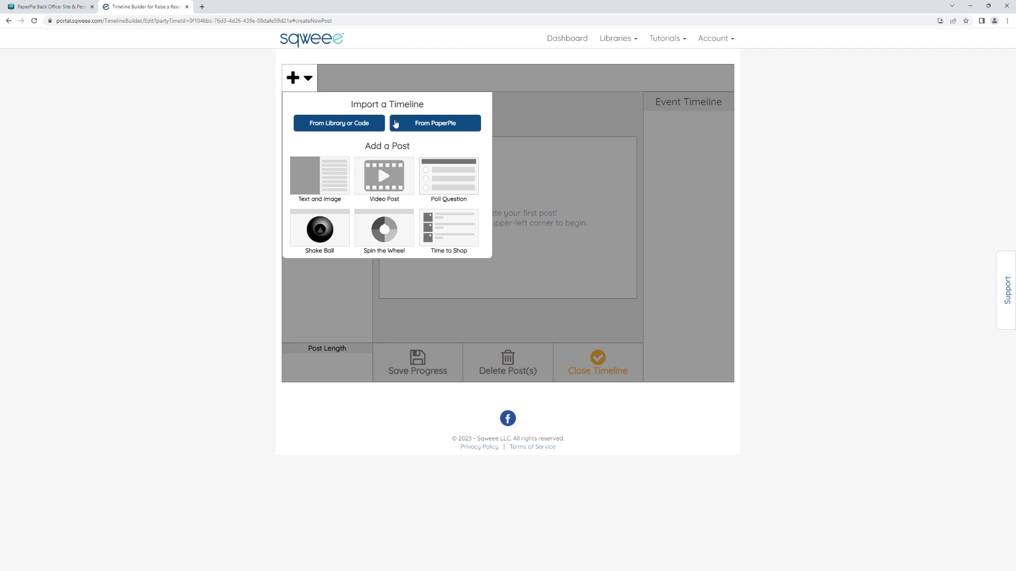
click(431, 130)
click(467, 135)
click(665, 176)
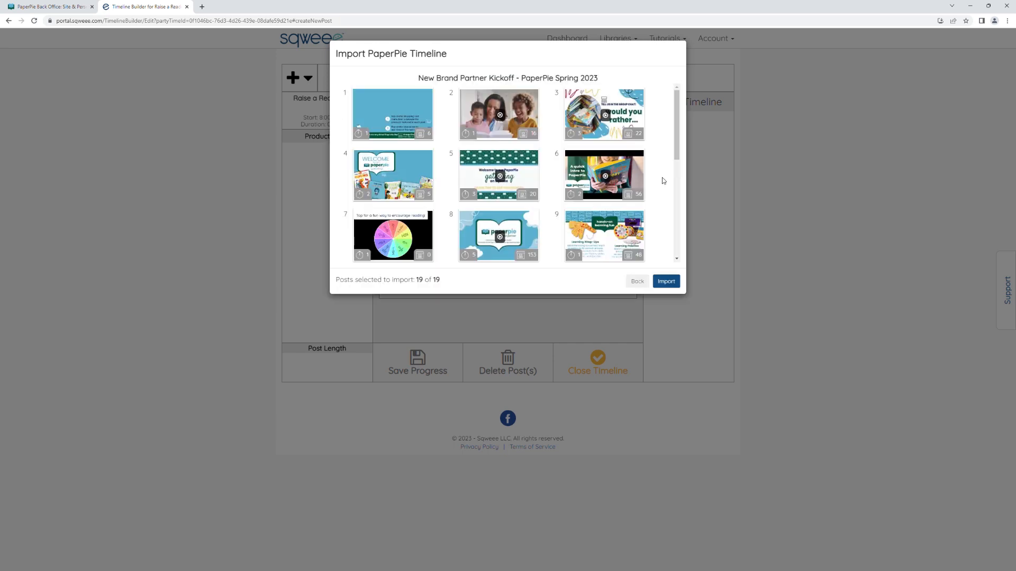
click(664, 282)
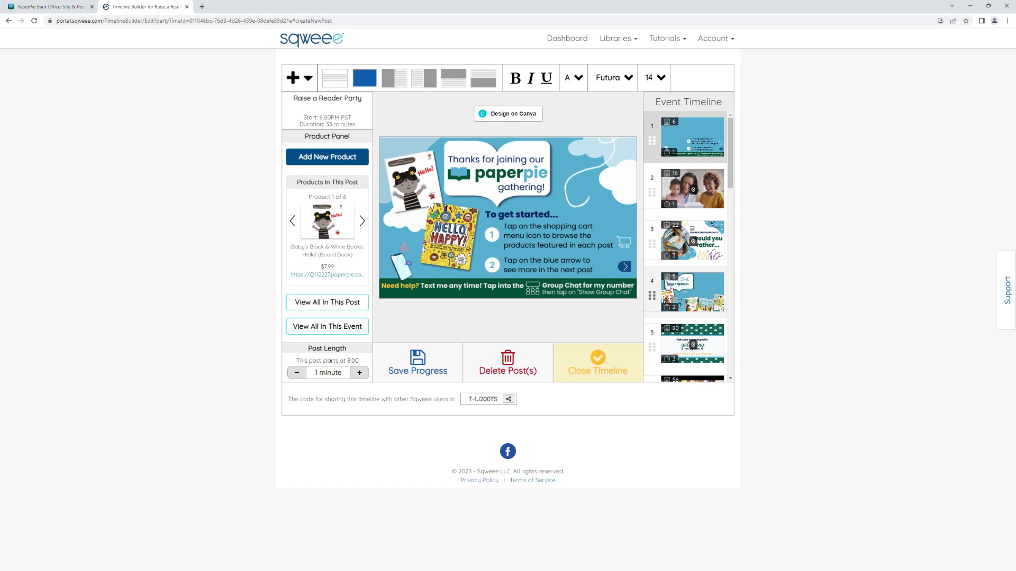
click(591, 371)
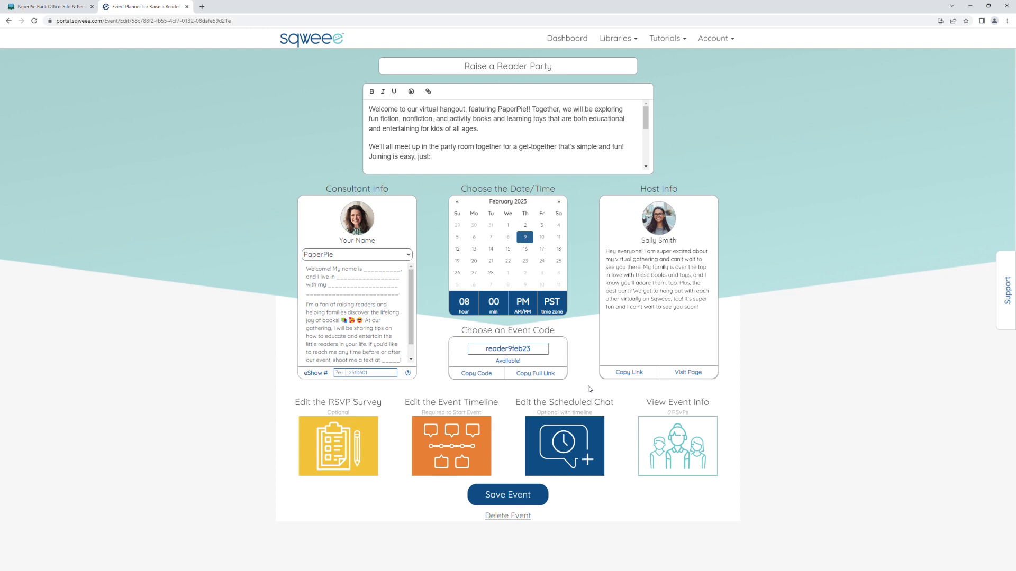
Review the event's scheduled chat messages, return to the event planner and save the event.
click(571, 446)
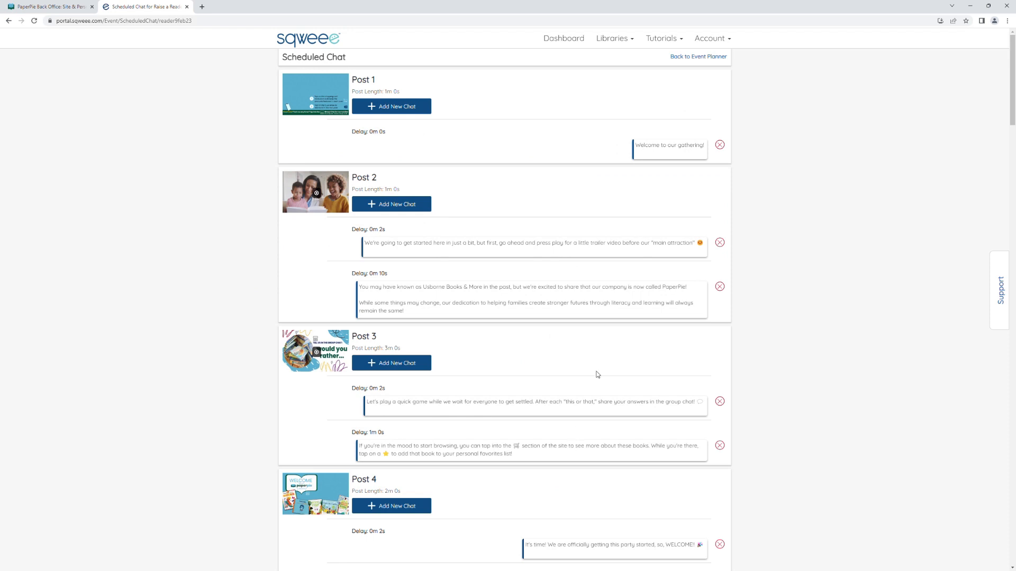
click(688, 58)
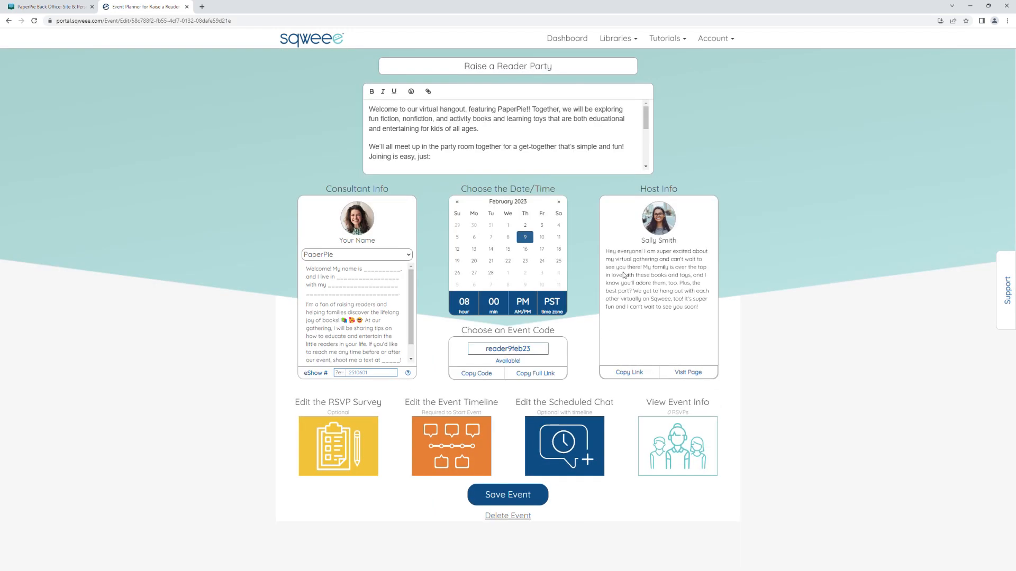
click(529, 496)
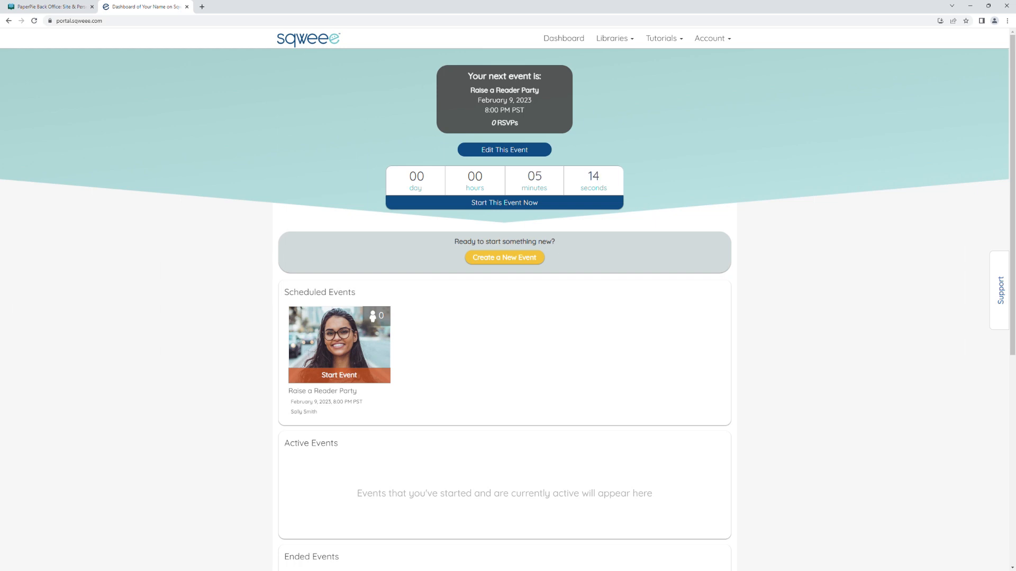
Start the scheduled Raise a Reader Party event and send the arriving guest a group chat greeting by first name with "welcome to the party!".
click(334, 379)
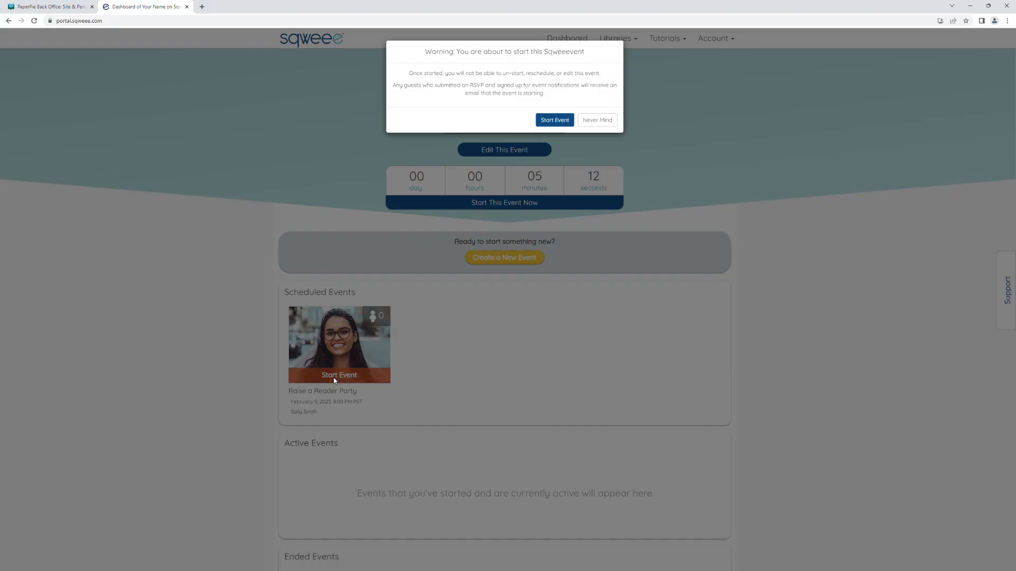
click(557, 120)
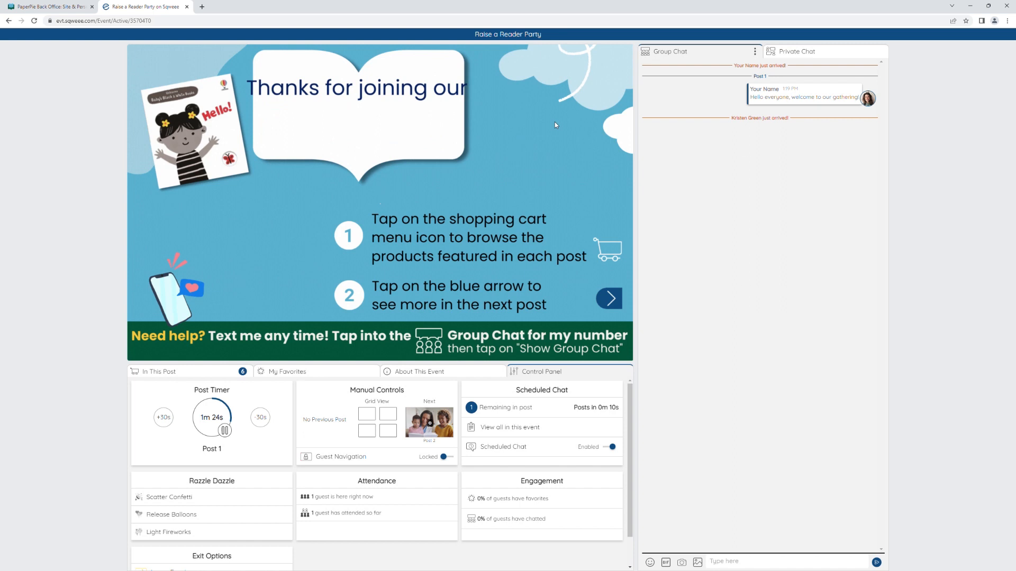
click(730, 561)
text(Hi Kristen, welcome to the party!)
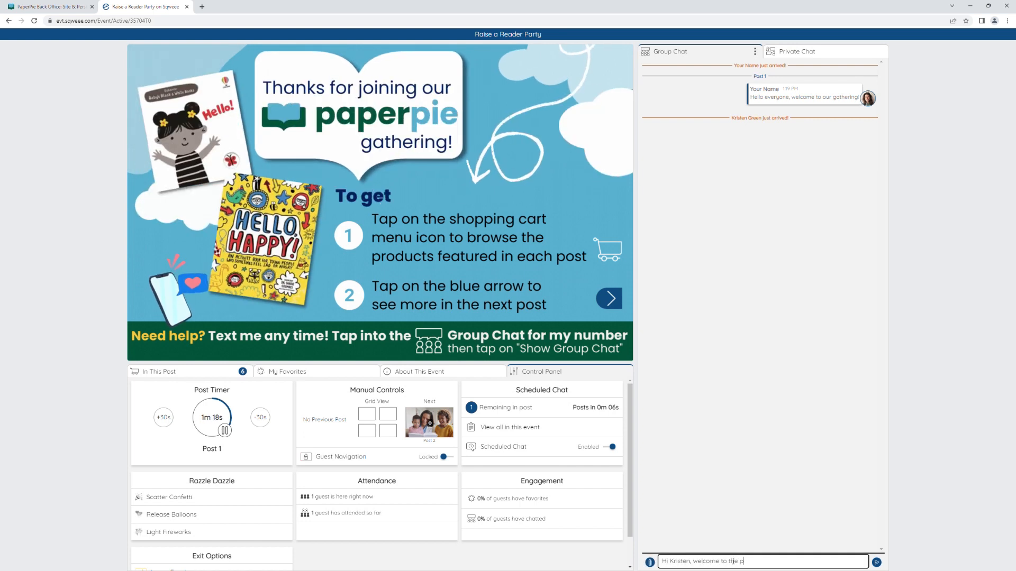
key(Return)
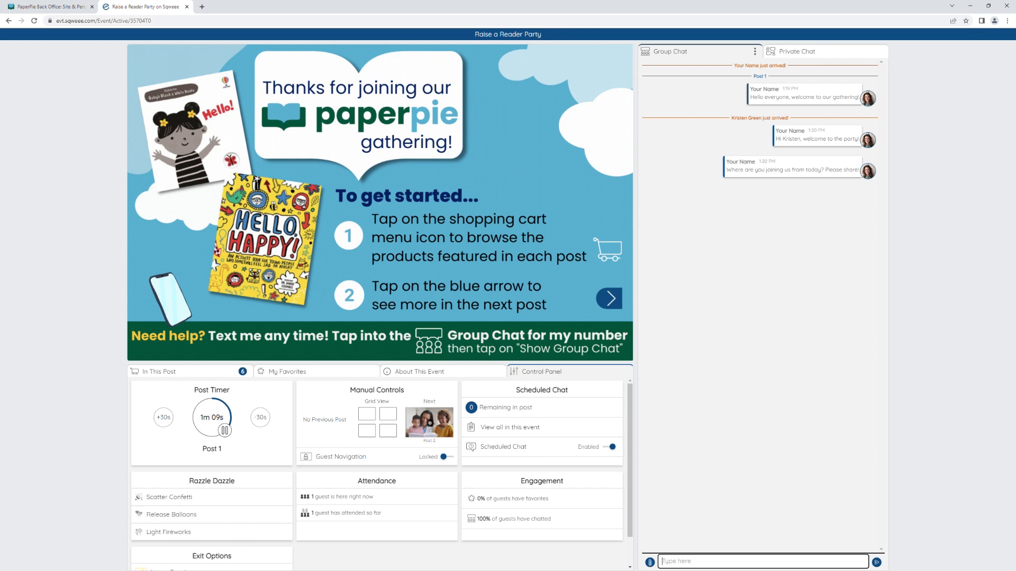
Star Baby's Black & White Books Hello!, Hello, Happy! and Hello, Baby! Rainbow Colors among the post's products, and open the favorites list.
click(161, 374)
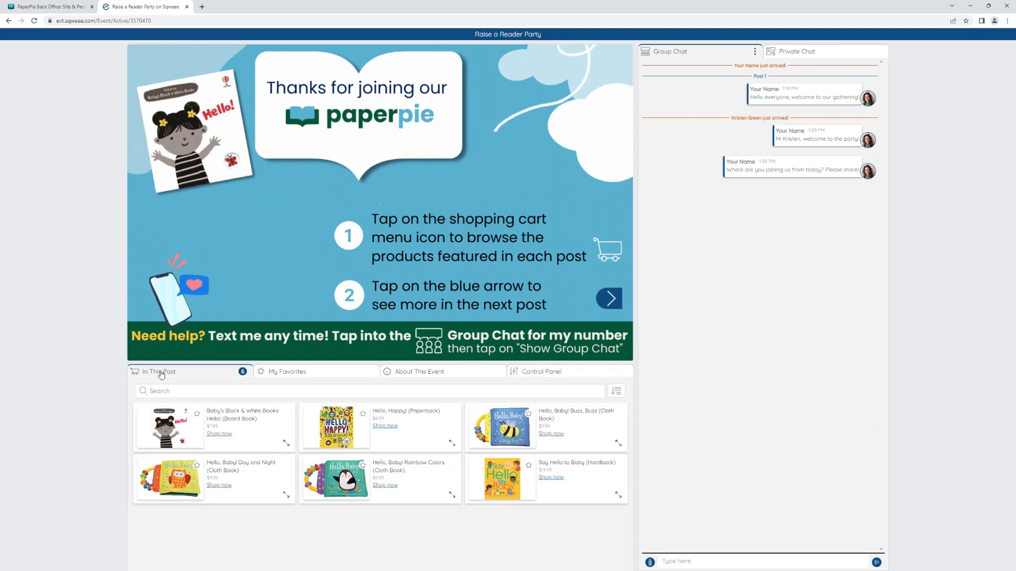
click(197, 413)
click(363, 413)
click(363, 466)
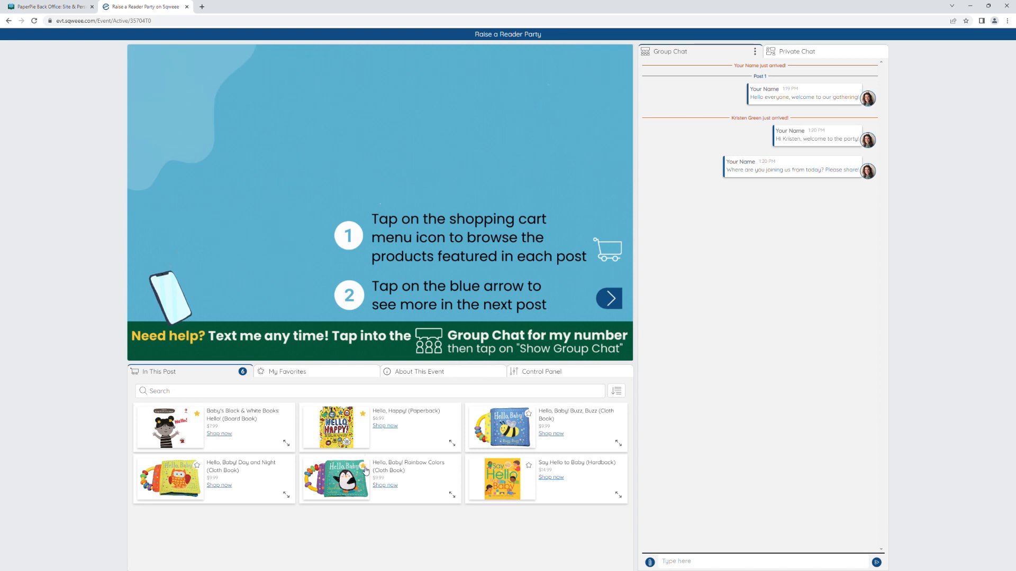
click(293, 374)
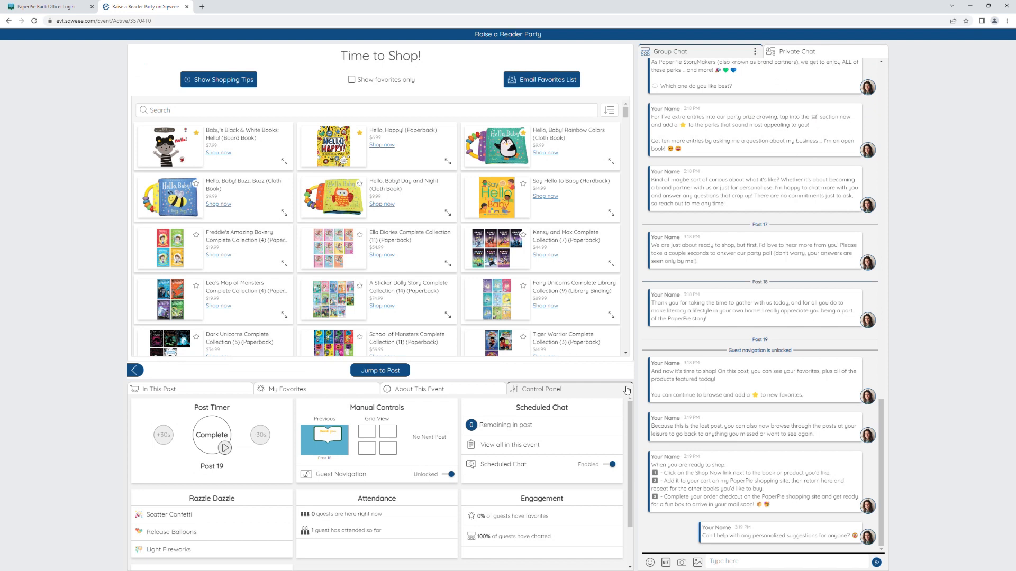
Leave the active event without ending it, moving everyone back to Post 1 before confirming the exit.
drag(629, 420, 629, 461)
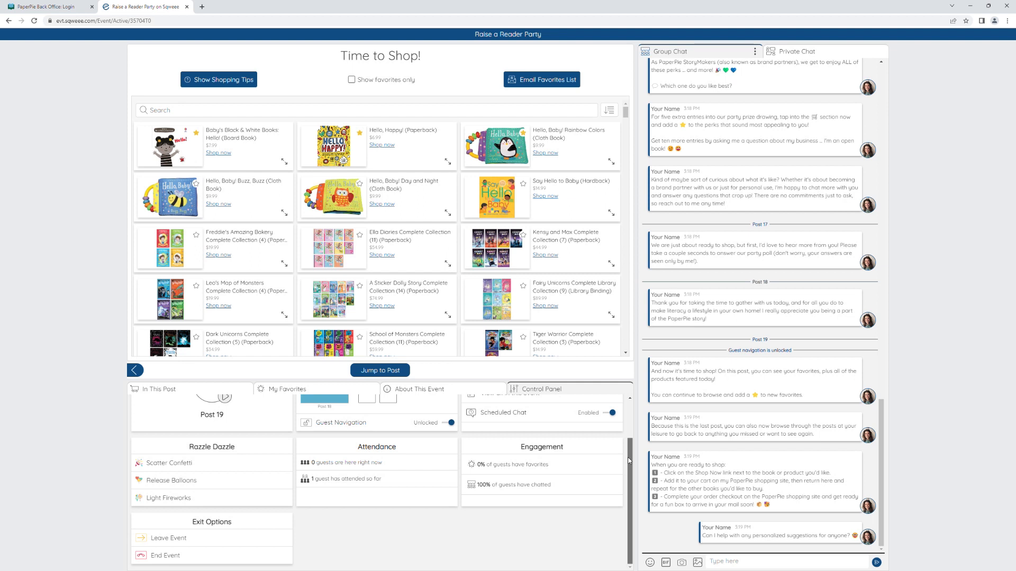
click(193, 538)
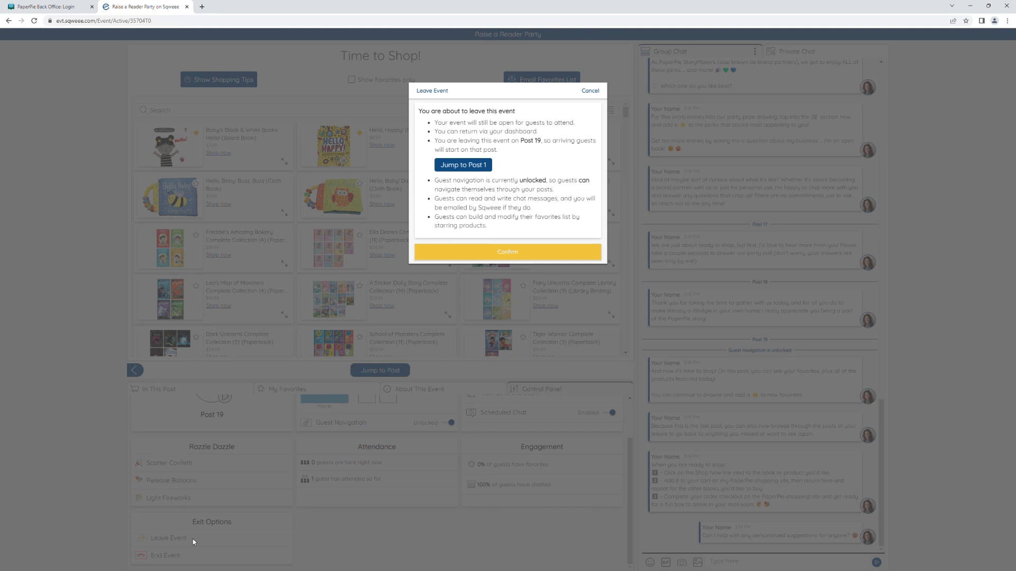
click(463, 165)
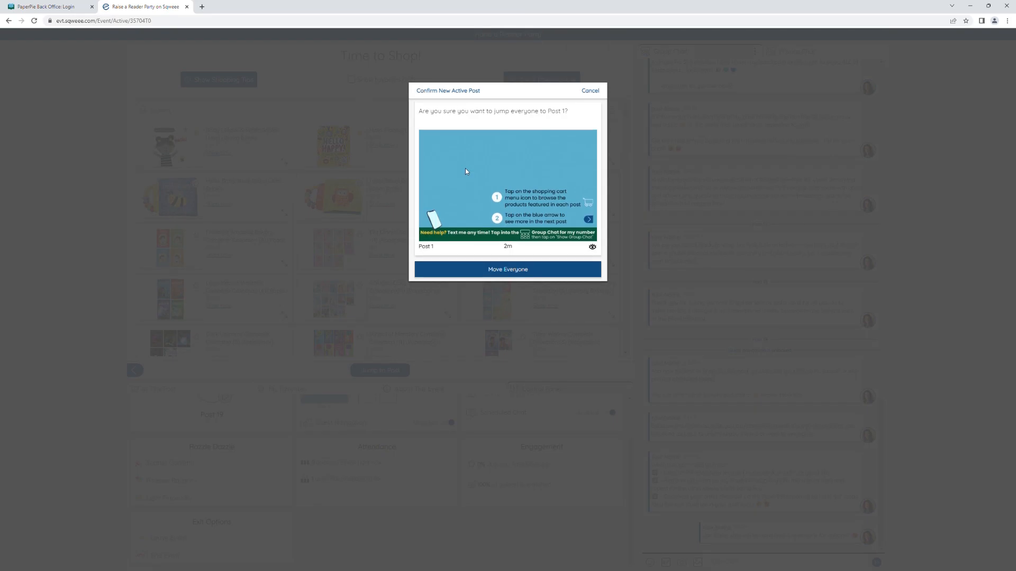
click(501, 271)
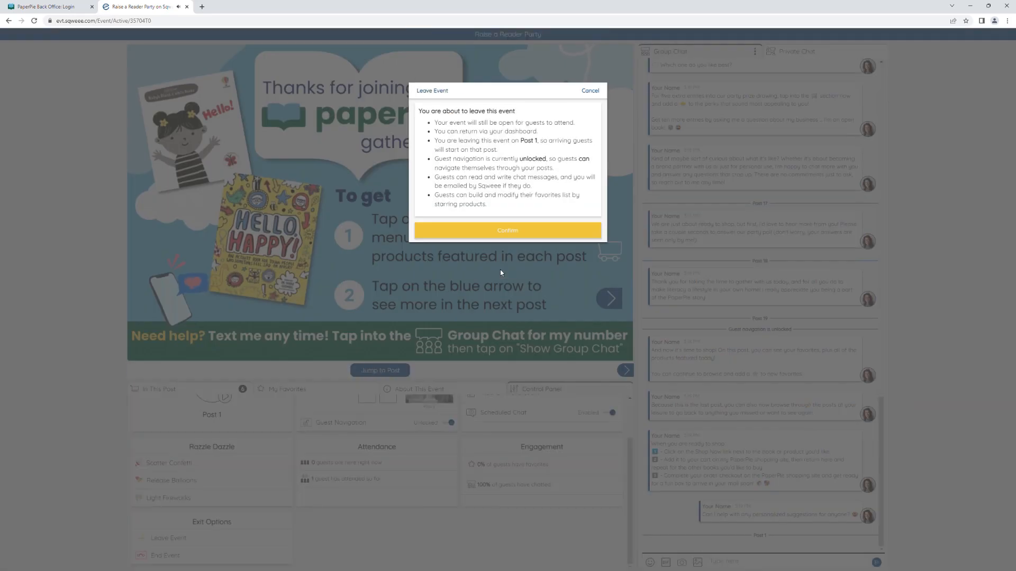
click(509, 231)
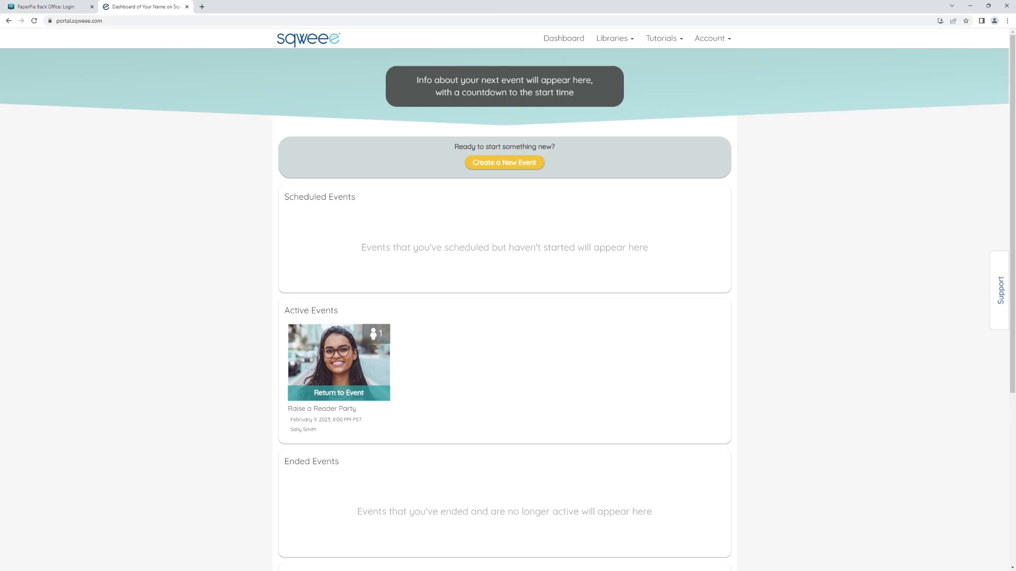